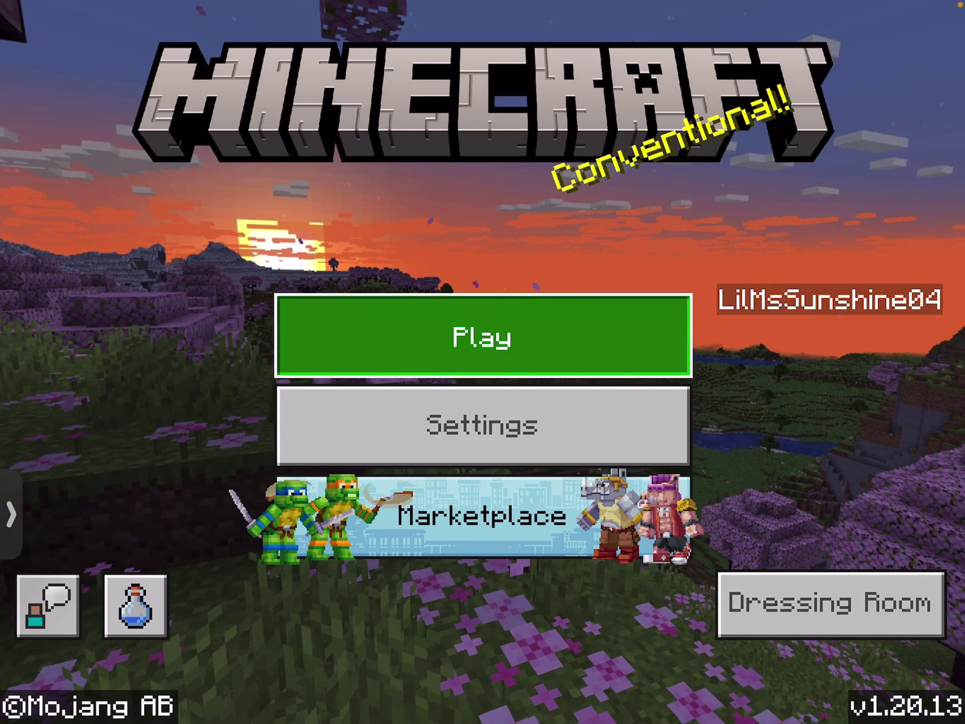
- Load the saved world 'My World' from the Worlds list
click(482, 336)
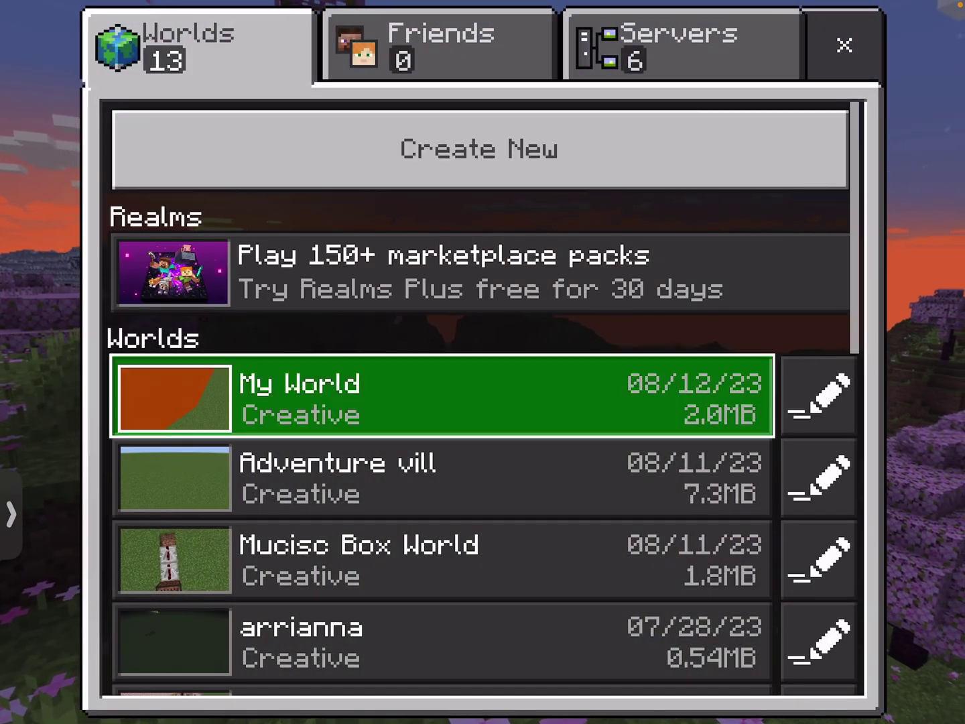
click(446, 396)
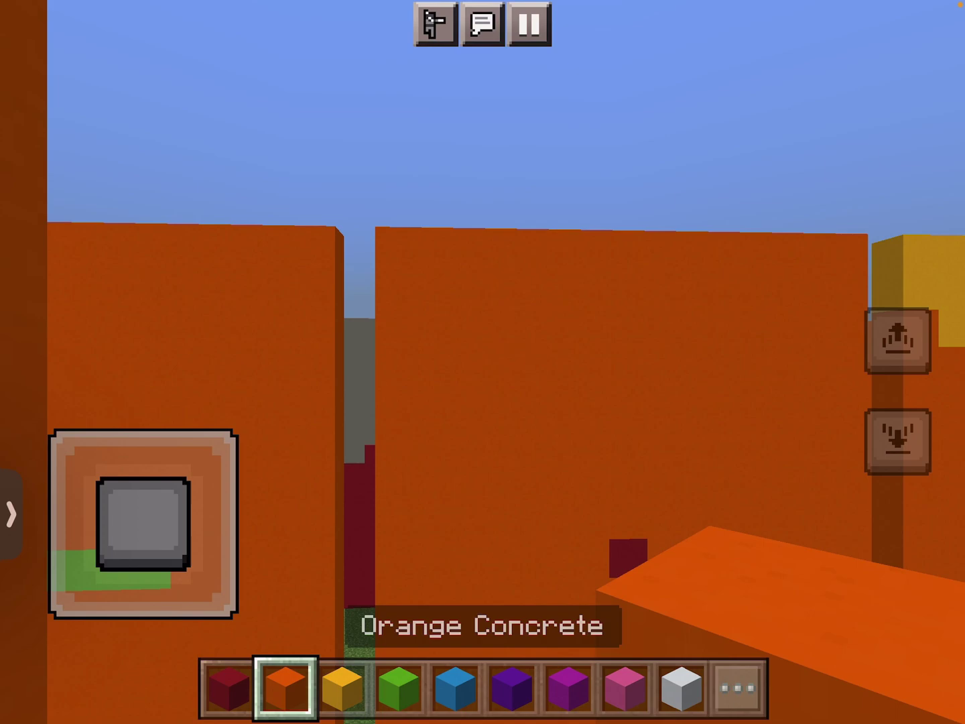
- Walk into the corridor of colourful walls and turn toward the tall pillars
drag(646, 339, 646, 506)
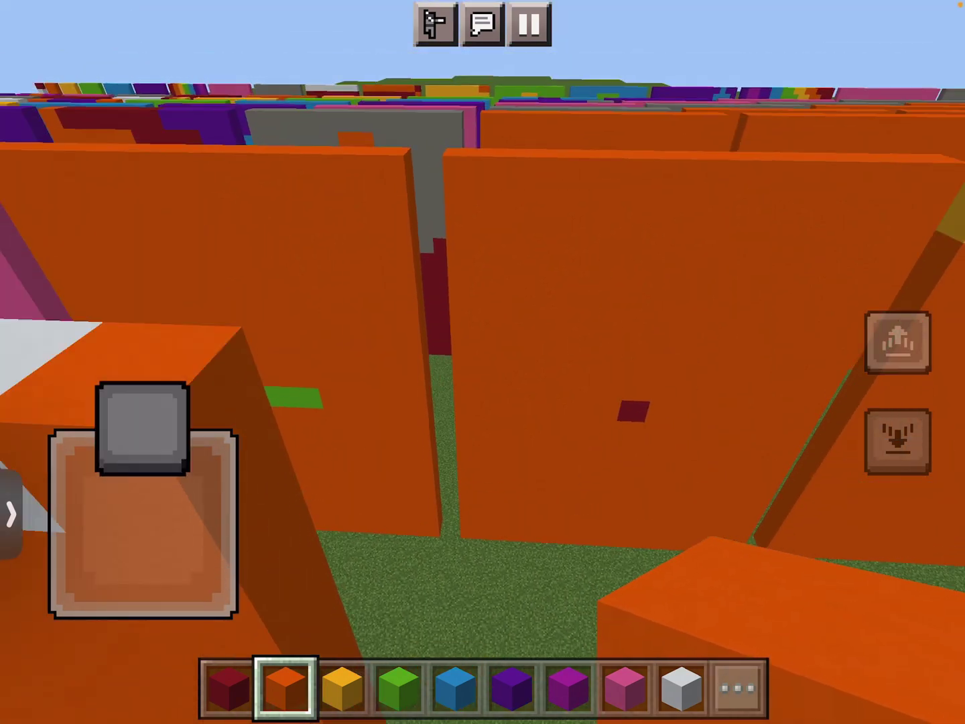
drag(143, 523, 122, 431)
drag(694, 363, 528, 302)
drag(122, 430, 83, 449)
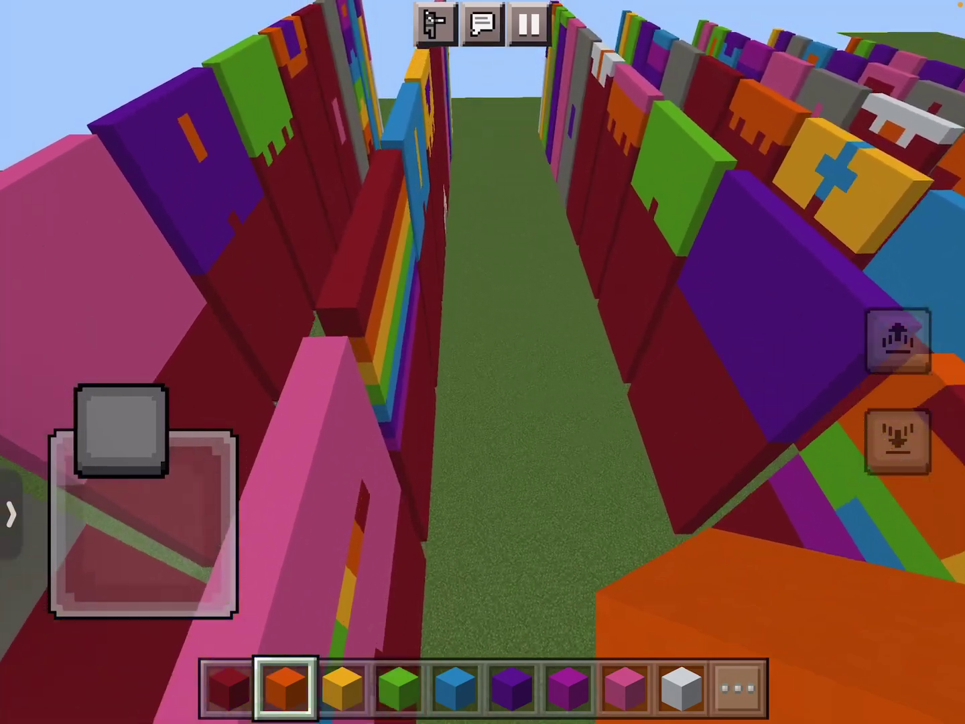
drag(633, 483, 453, 454)
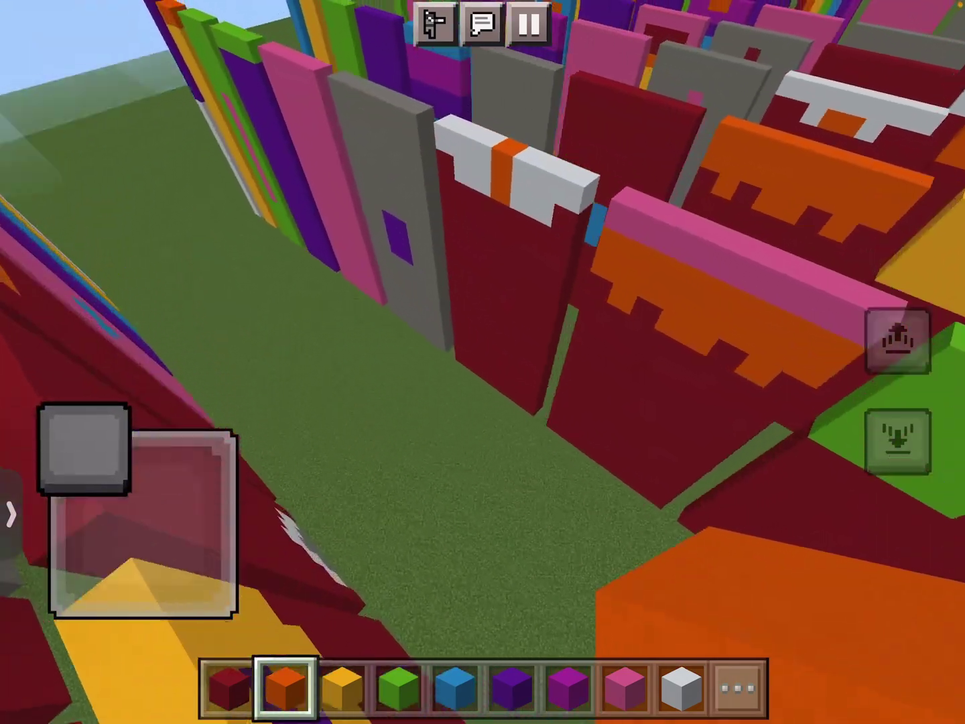
drag(83, 449, 144, 523)
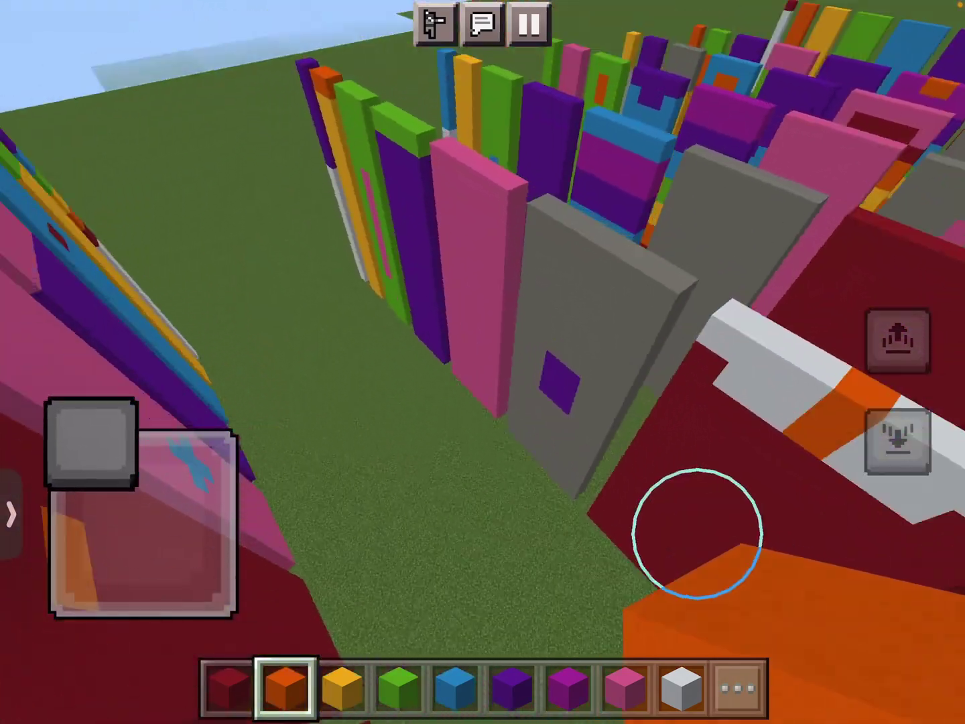
mouse_move(694, 528)
mouse_down()
mouse_move(706, 532)
mouse_move(603, 376)
mouse_up()
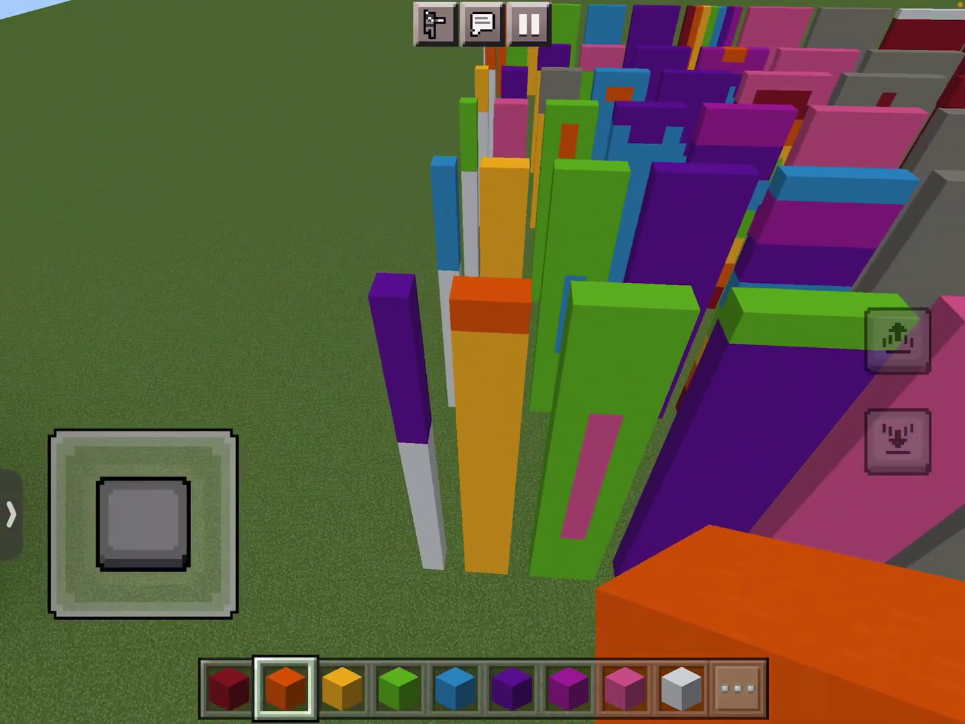
- Approach the purple, yellow and green pillars, then edge toward the purple one
drag(679, 452, 603, 565)
drag(678, 378, 679, 566)
drag(143, 523, 144, 468)
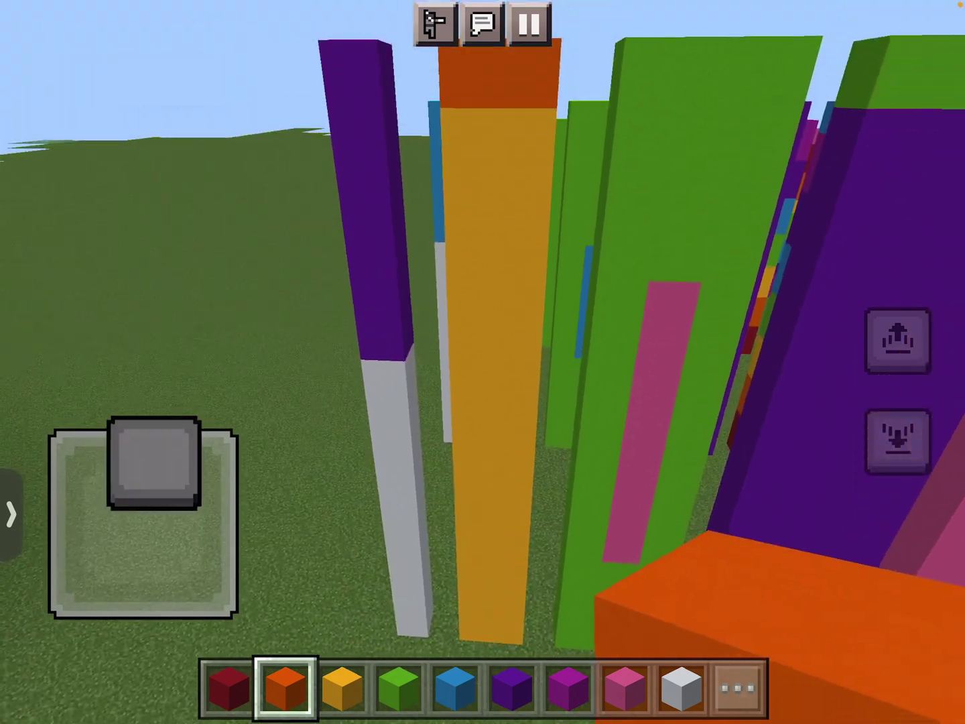
drag(679, 378, 792, 377)
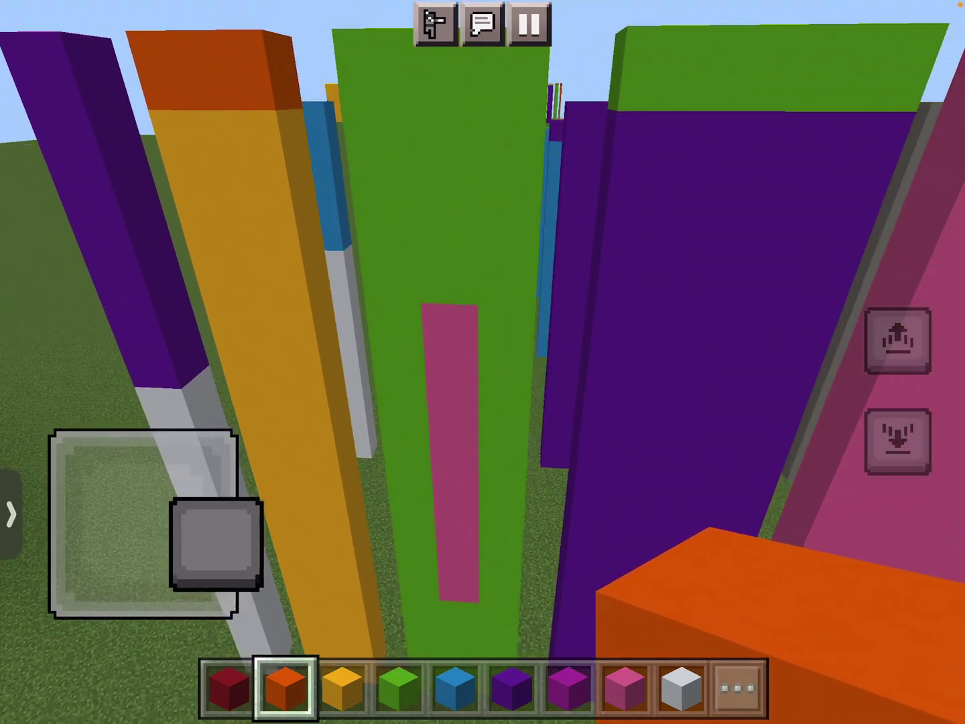
drag(679, 376, 565, 378)
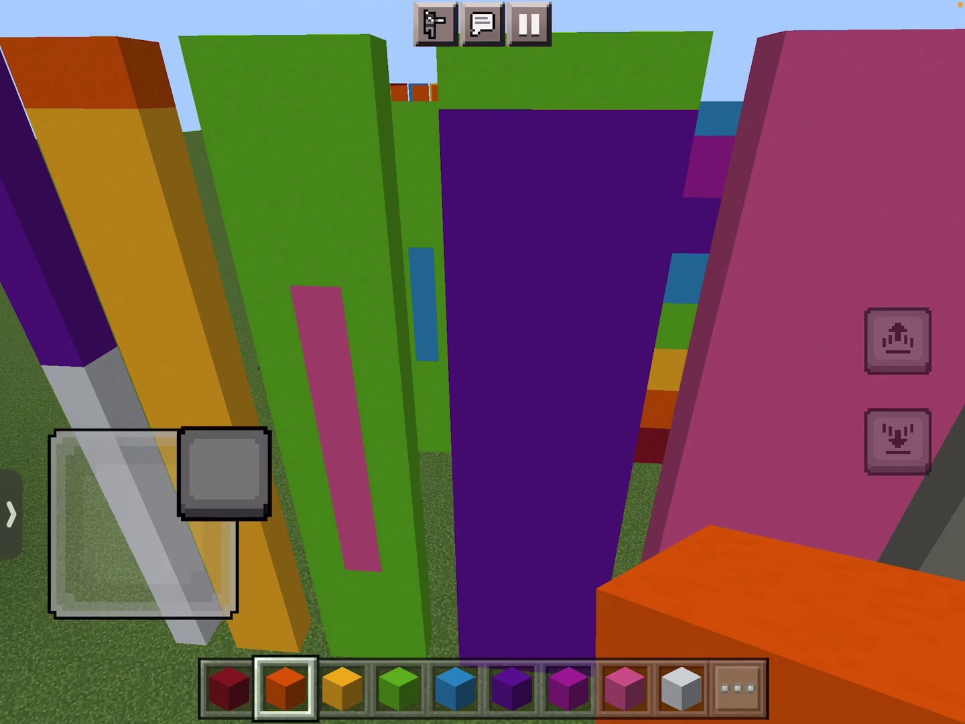
mouse_move(144, 523)
mouse_down()
mouse_move(225, 483)
mouse_move(143, 523)
mouse_move(227, 498)
mouse_move(143, 522)
mouse_move(211, 482)
mouse_up()
- Move on toward the grey and red walls, facing the green then purple wall
drag(679, 302, 529, 378)
mouse_move(143, 522)
mouse_down()
mouse_move(211, 484)
mouse_move(188, 581)
mouse_move(200, 513)
mouse_move(211, 528)
mouse_up()
drag(679, 301, 490, 317)
mouse_move(211, 528)
mouse_down()
mouse_move(212, 539)
mouse_move(144, 522)
mouse_up()
drag(679, 302, 452, 317)
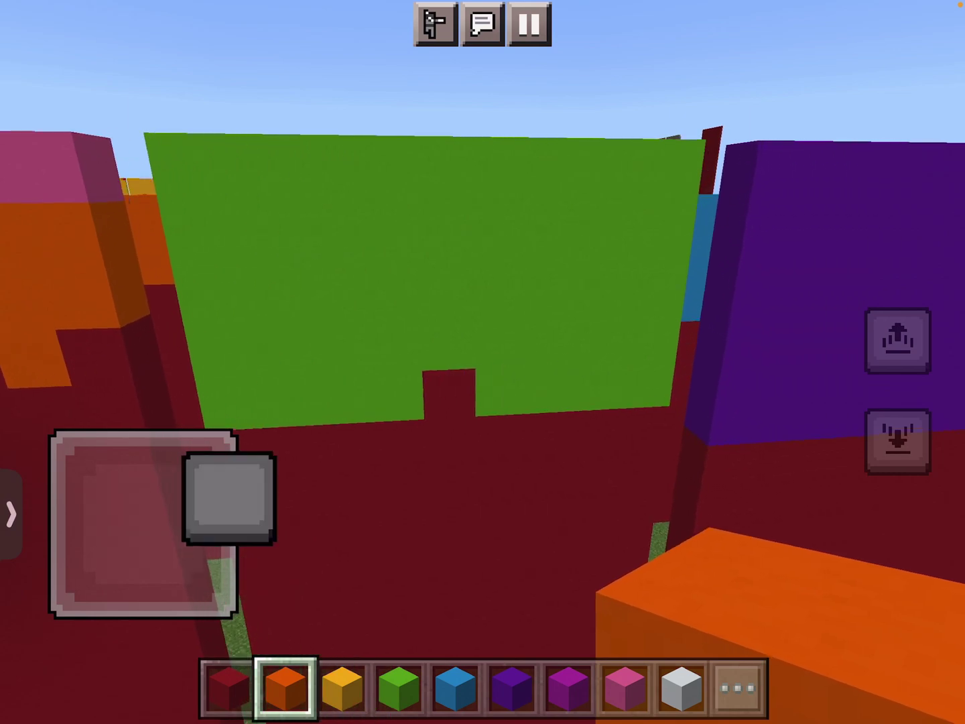
drag(678, 302, 453, 317)
mouse_move(143, 522)
mouse_down()
mouse_move(185, 574)
mouse_move(195, 525)
mouse_up()
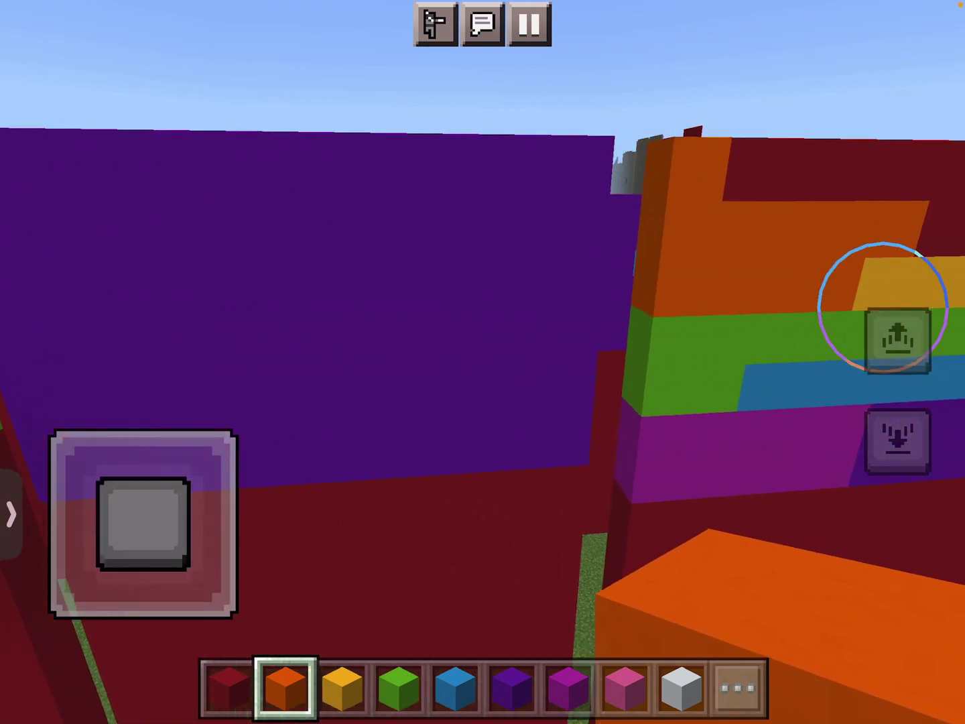
- Bring the rainbow-striped wall into view and fly up over the walls
drag(868, 317, 705, 422)
drag(197, 525, 198, 535)
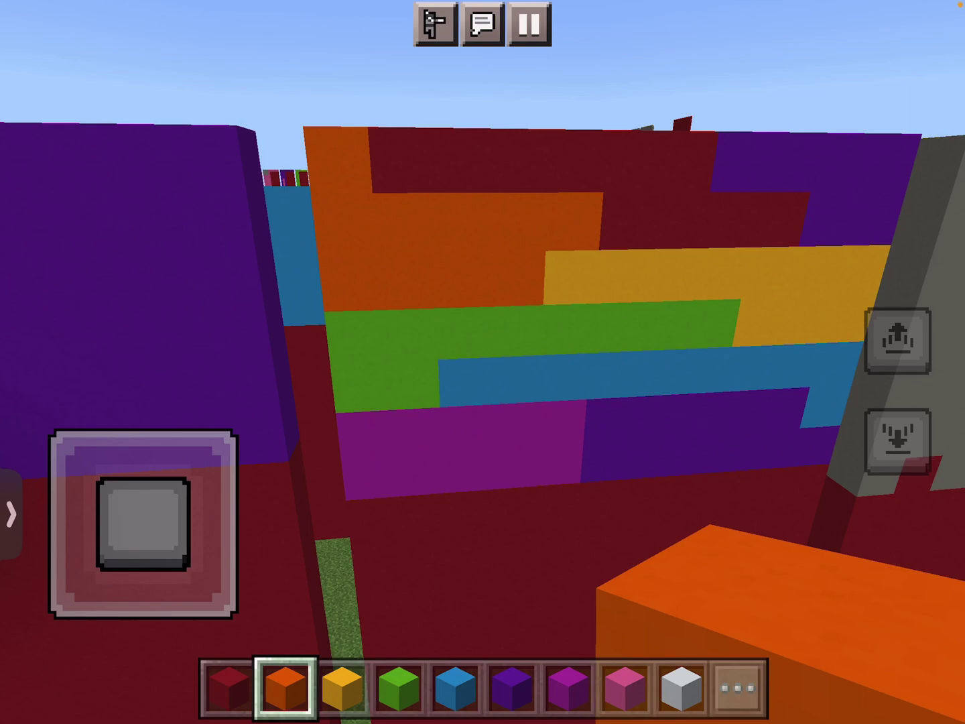
mouse_move(706, 422)
mouse_down()
mouse_move(803, 411)
mouse_move(529, 378)
mouse_up()
- Drop beside the orange walls and strafe until the green wall is centred
mouse_move(198, 536)
mouse_down()
mouse_move(143, 522)
mouse_move(220, 520)
mouse_up()
drag(617, 558, 616, 559)
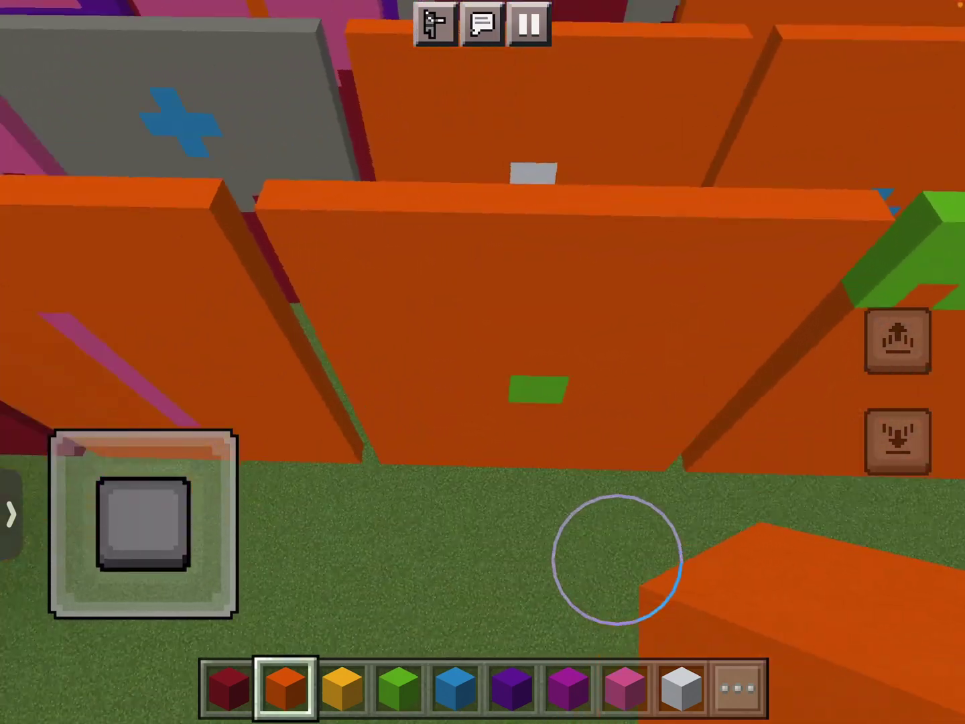
drag(232, 517, 232, 516)
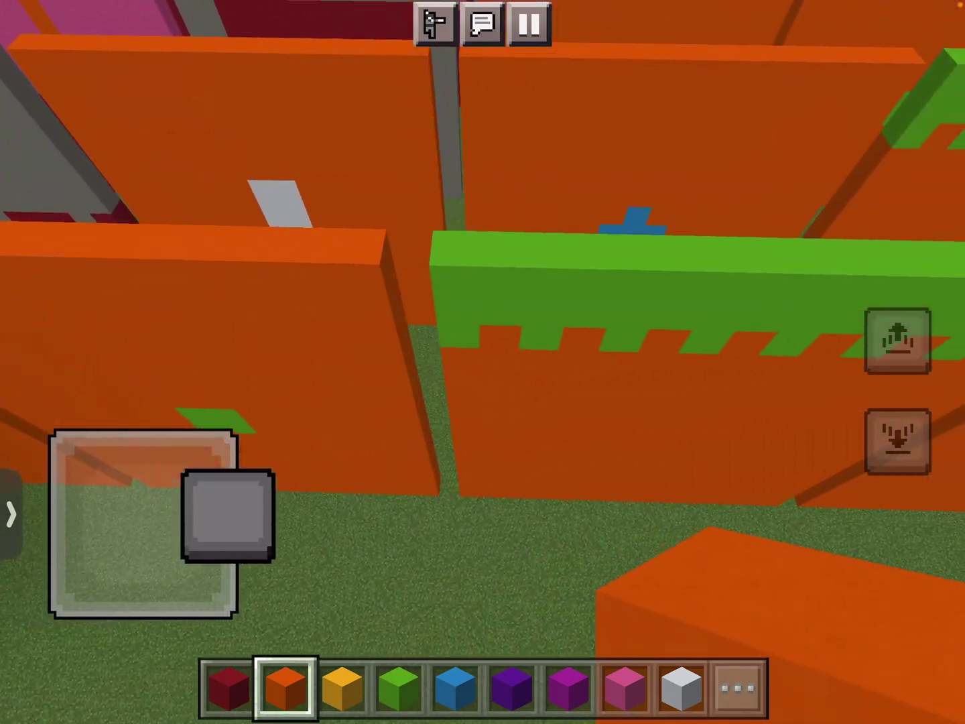
mouse_move(528, 543)
mouse_down()
mouse_move(543, 540)
mouse_move(498, 521)
mouse_move(521, 559)
mouse_up()
drag(214, 494, 143, 524)
drag(611, 528, 611, 528)
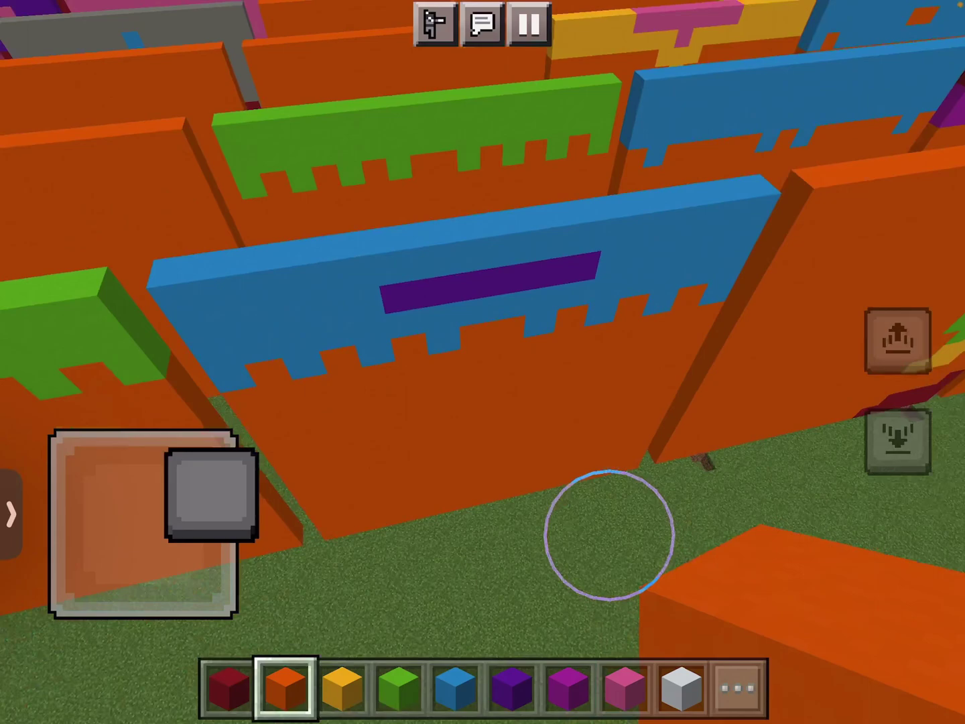
- Strafe past the pink and yellow walls to the row's end, facing the grass corridor
mouse_move(221, 497)
mouse_down()
mouse_move(204, 520)
mouse_move(143, 524)
mouse_up()
mouse_move(227, 529)
mouse_down()
mouse_move(230, 490)
mouse_move(144, 524)
mouse_up()
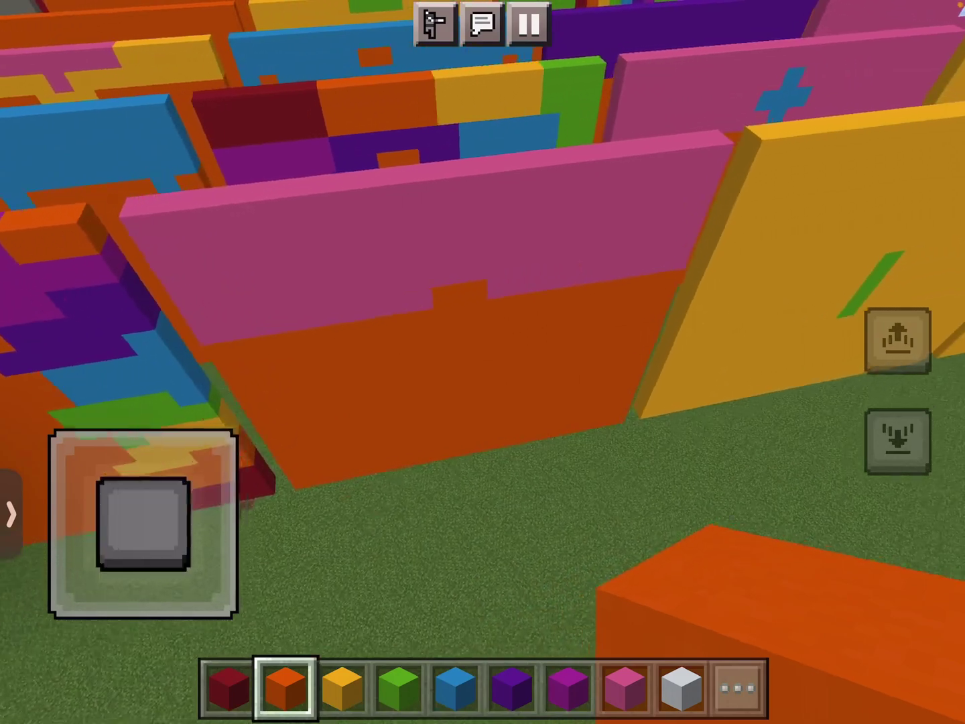
mouse_move(221, 468)
mouse_down()
mouse_move(230, 498)
mouse_move(207, 581)
mouse_move(143, 524)
mouse_up()
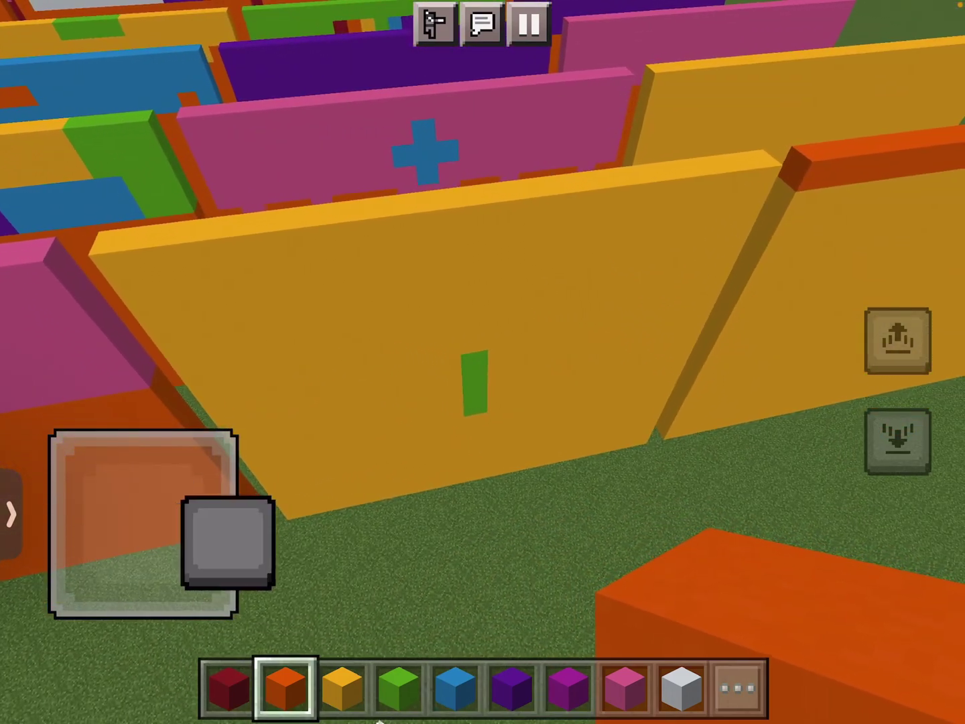
mouse_move(229, 543)
mouse_down()
mouse_move(204, 460)
mouse_move(143, 524)
mouse_up()
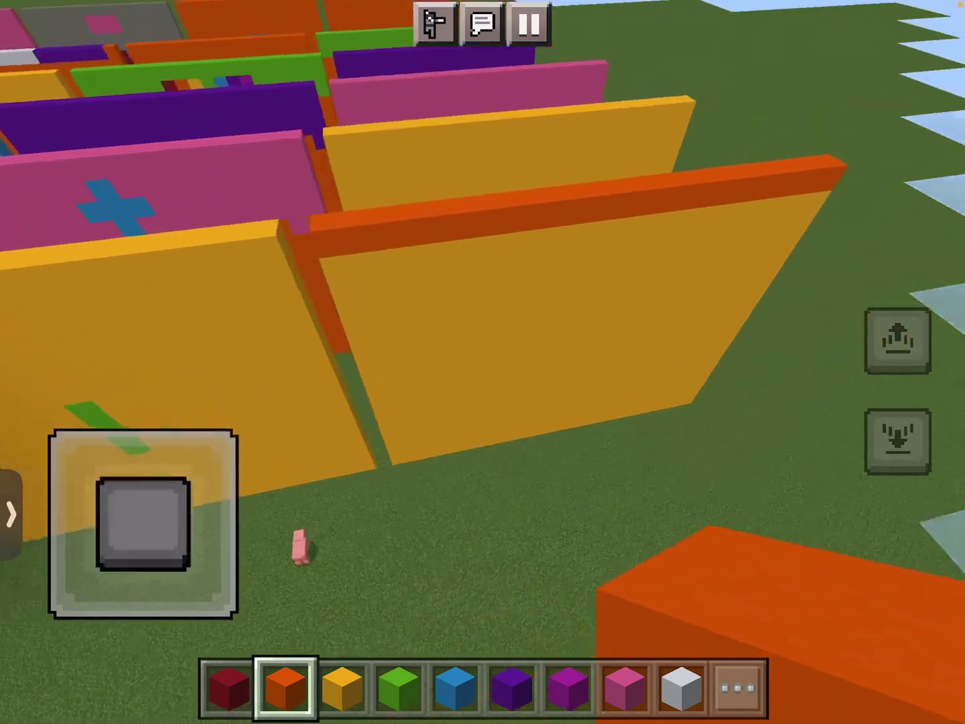
drag(679, 339, 377, 340)
mouse_move(143, 523)
mouse_down()
mouse_move(144, 476)
mouse_move(113, 434)
mouse_up()
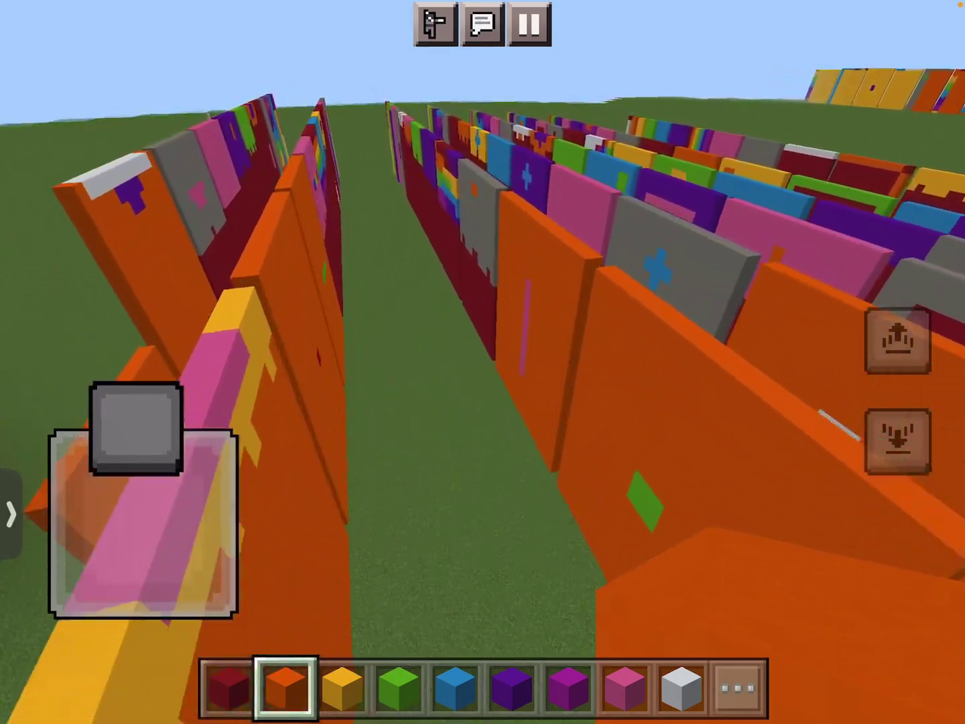
- Fly down the corridor and pan along the wall of coloured pillars
mouse_move(136, 426)
mouse_down()
mouse_move(112, 422)
mouse_move(102, 438)
mouse_move(143, 521)
mouse_up()
drag(573, 498, 574, 483)
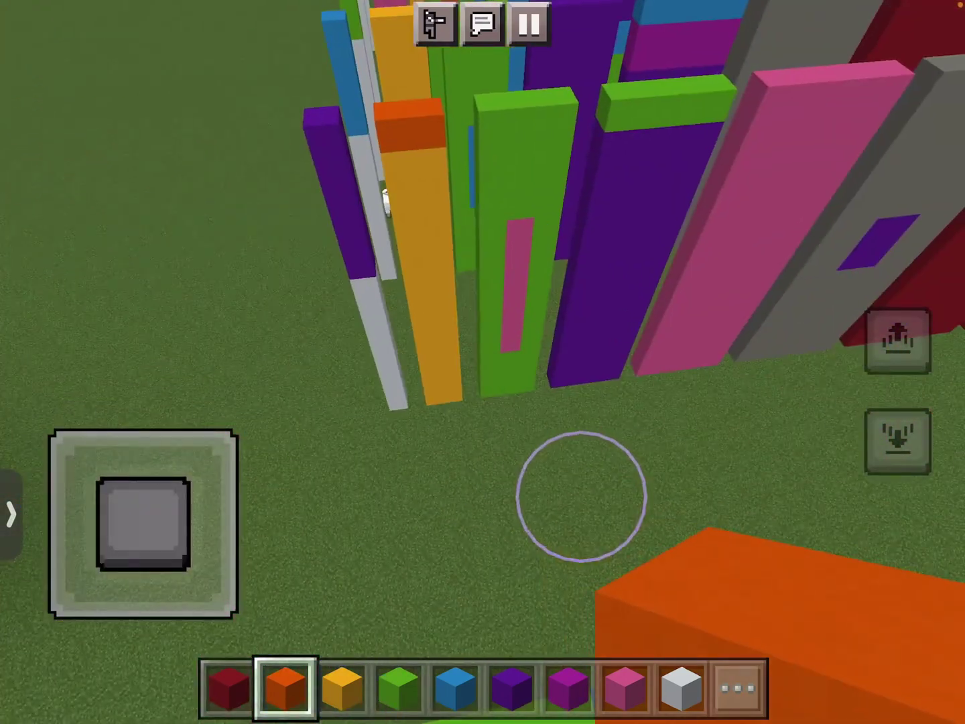
mouse_move(144, 520)
mouse_down()
mouse_move(194, 442)
mouse_move(207, 452)
mouse_move(143, 523)
mouse_up()
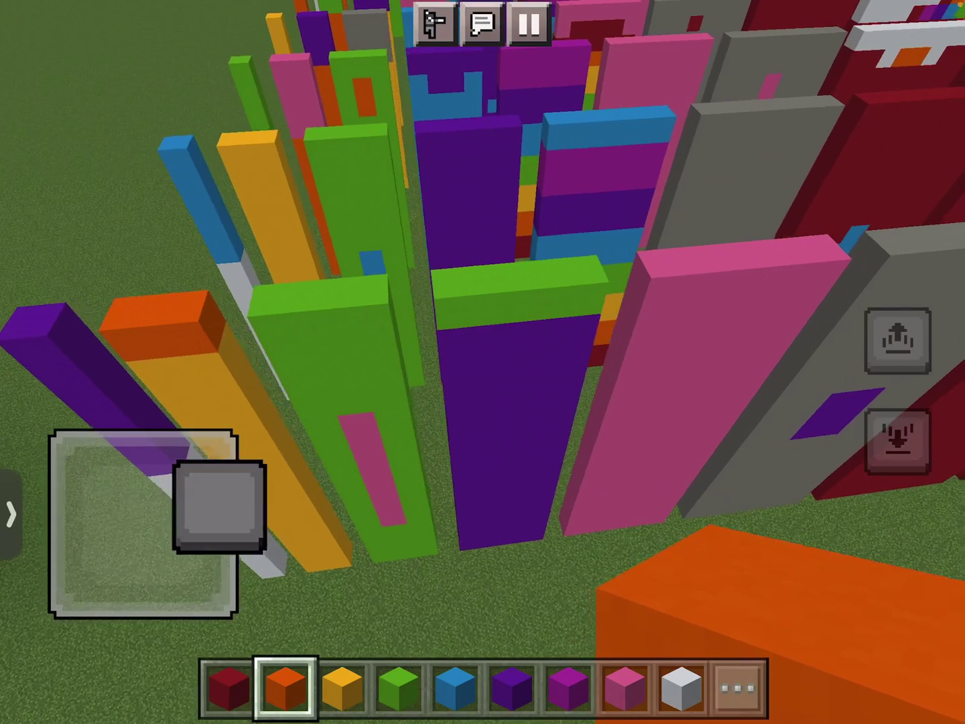
mouse_move(573, 529)
mouse_down()
mouse_move(566, 490)
mouse_move(562, 521)
mouse_up()
mouse_move(204, 491)
mouse_down()
mouse_move(173, 596)
mouse_move(215, 540)
mouse_move(144, 505)
mouse_up()
drag(574, 520, 573, 520)
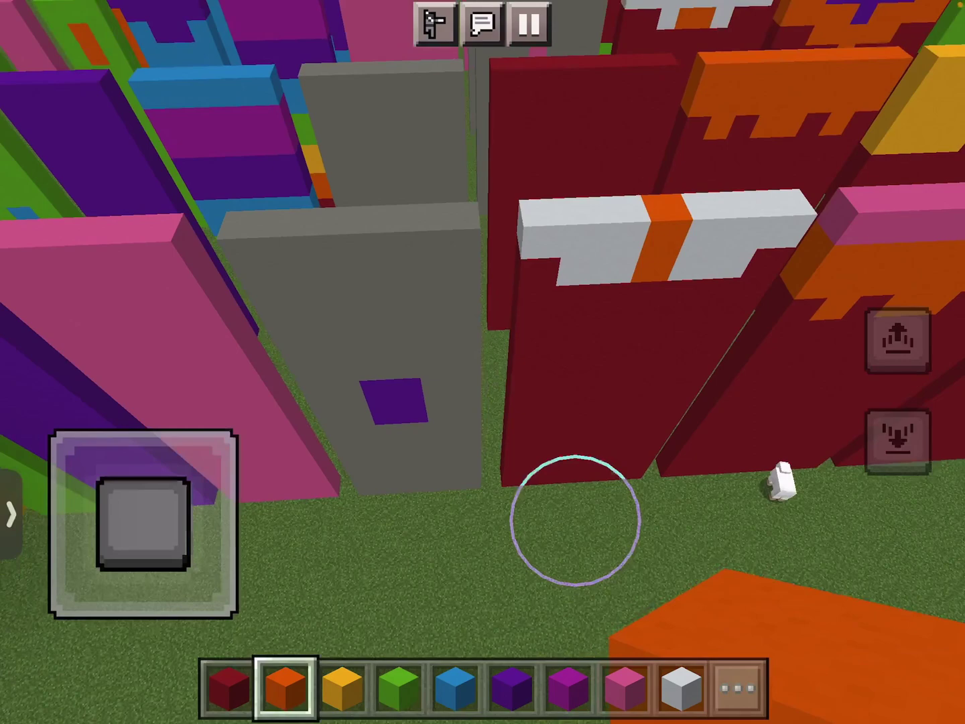
mouse_move(144, 506)
mouse_down()
mouse_move(208, 490)
mouse_move(189, 483)
mouse_move(144, 521)
mouse_up()
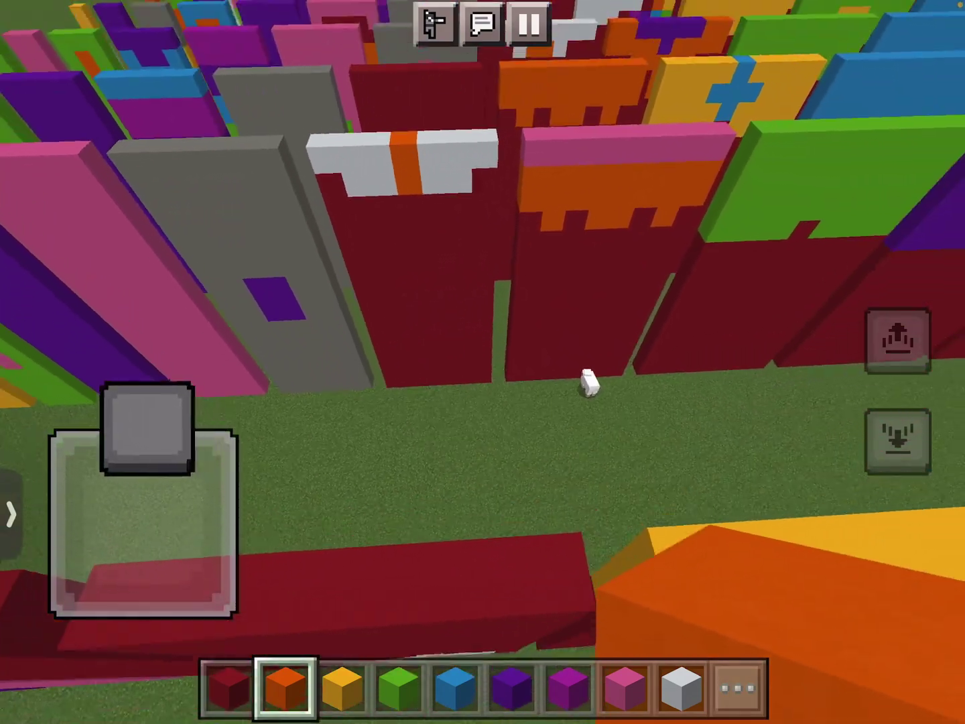
- Glide sideways past the dark red, green and purple numerals
drag(212, 468, 143, 520)
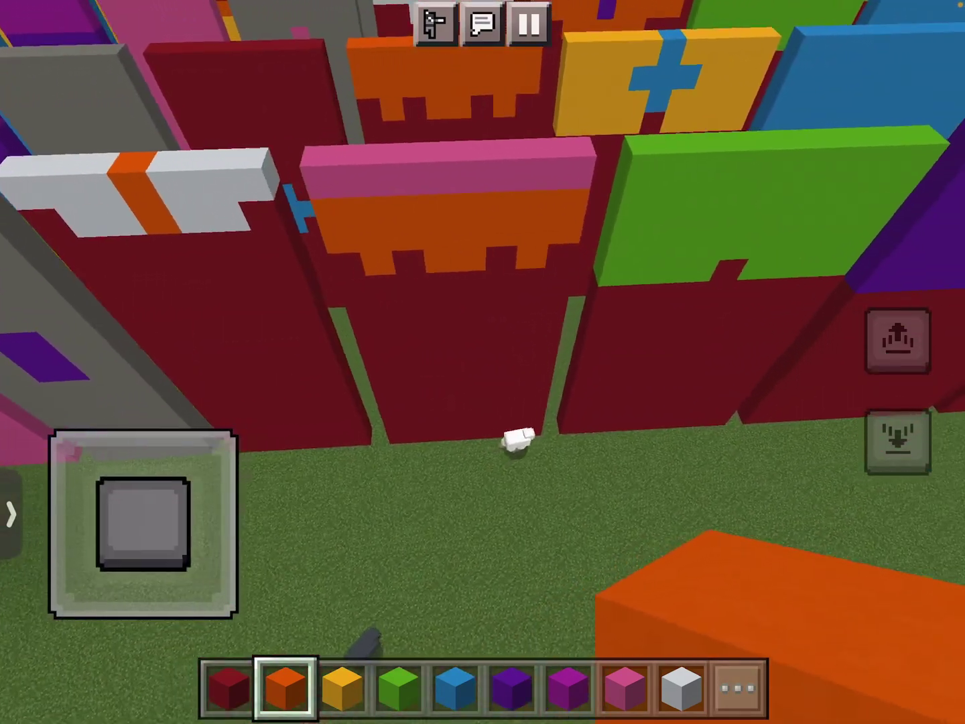
drag(573, 453, 378, 452)
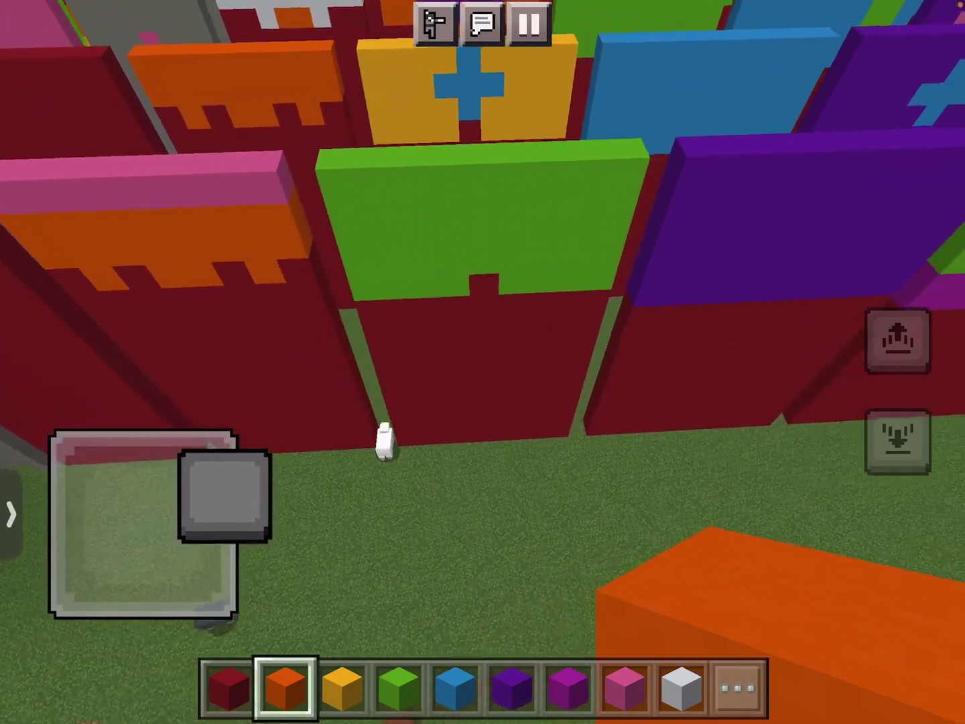
mouse_move(143, 520)
mouse_down()
mouse_move(234, 498)
mouse_move(227, 520)
mouse_move(144, 520)
mouse_up()
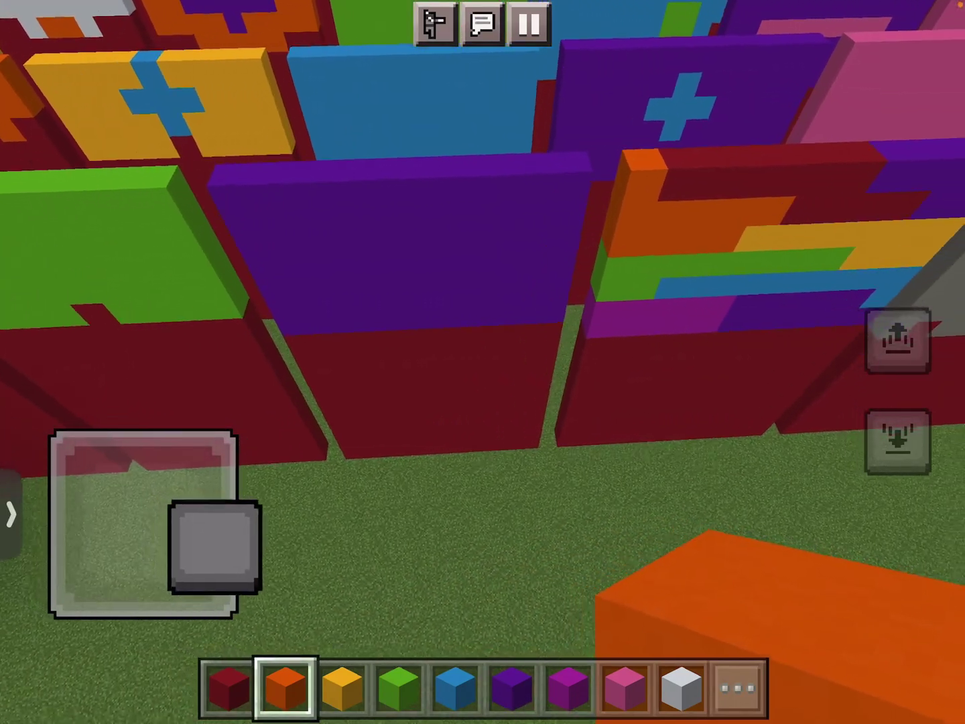
drag(573, 453, 377, 452)
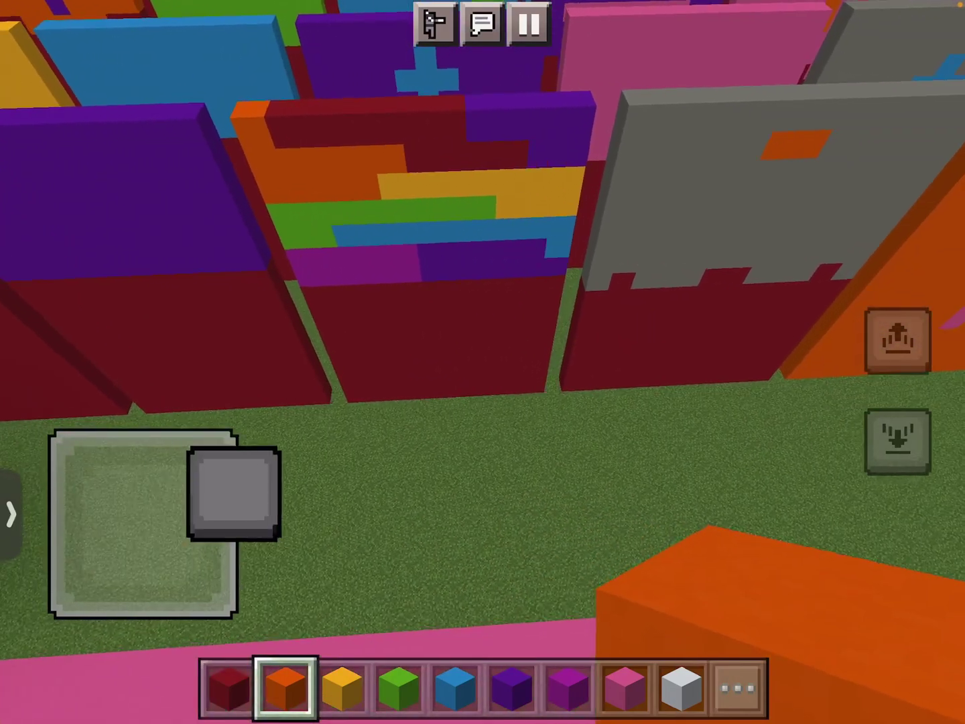
mouse_move(234, 494)
mouse_down()
mouse_move(143, 521)
mouse_move(238, 514)
mouse_move(144, 524)
mouse_up()
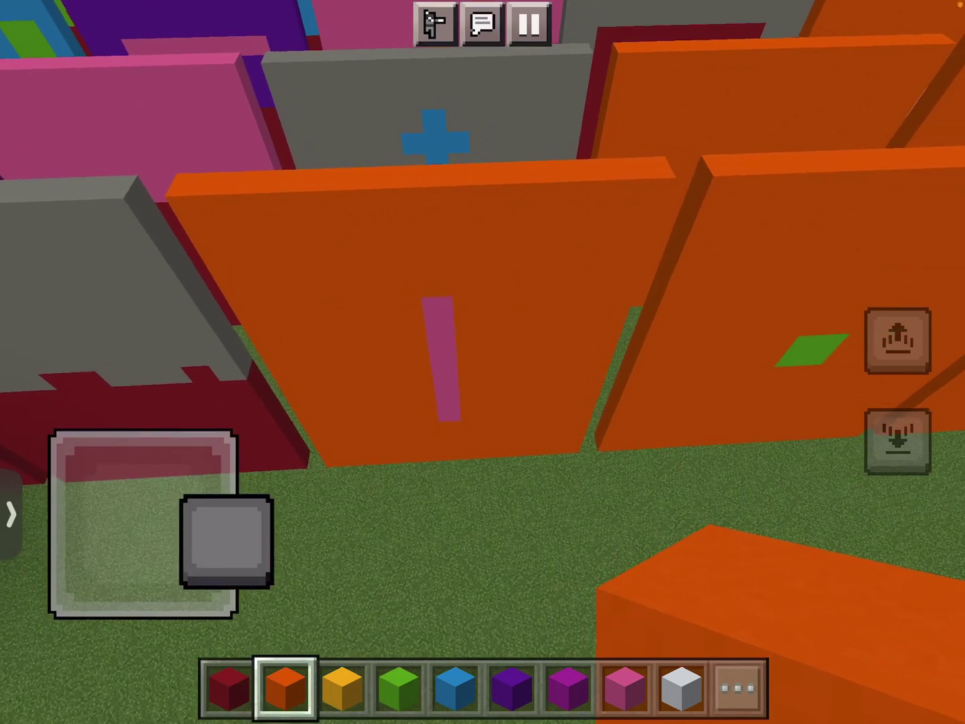
- Glide past the orange numerals to the green-topped and blue-topped ones
drag(226, 539, 144, 520)
drag(233, 515, 232, 516)
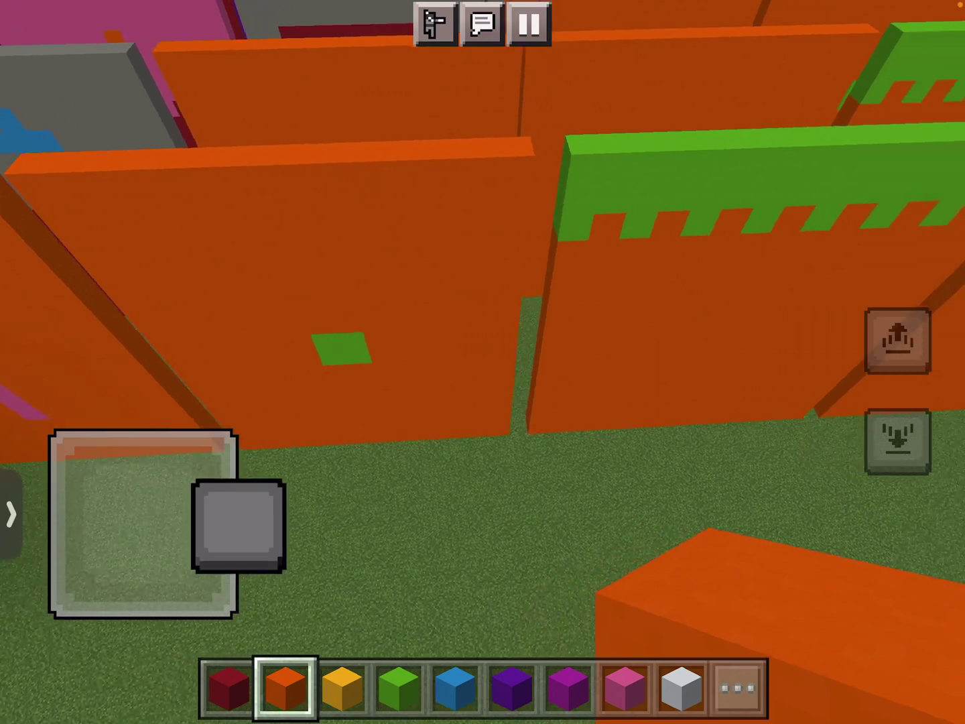
drag(237, 527, 144, 525)
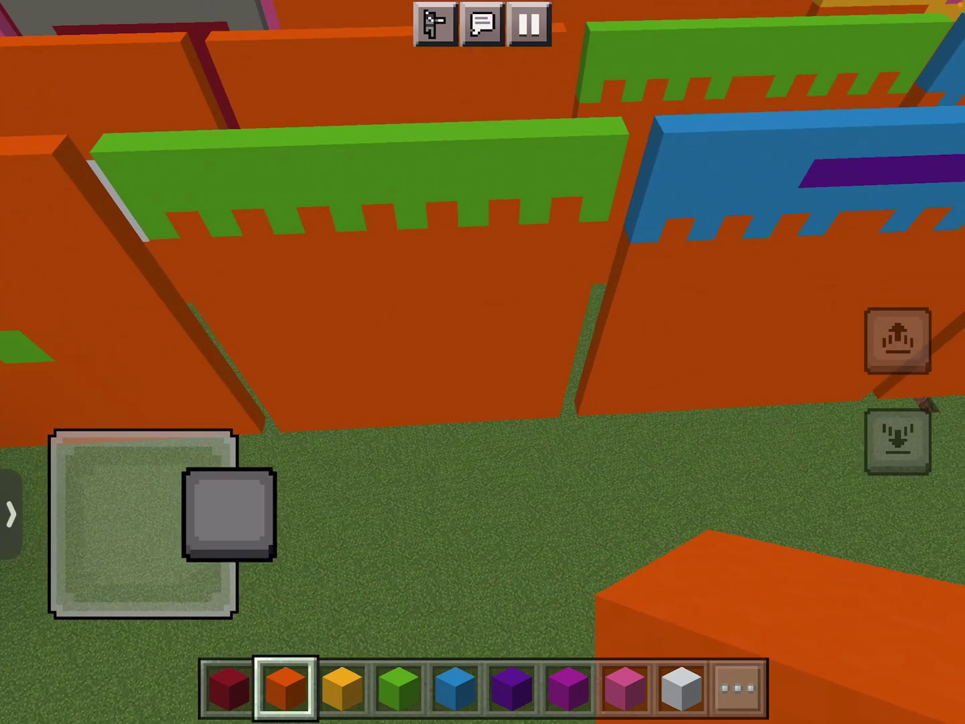
drag(230, 515, 144, 524)
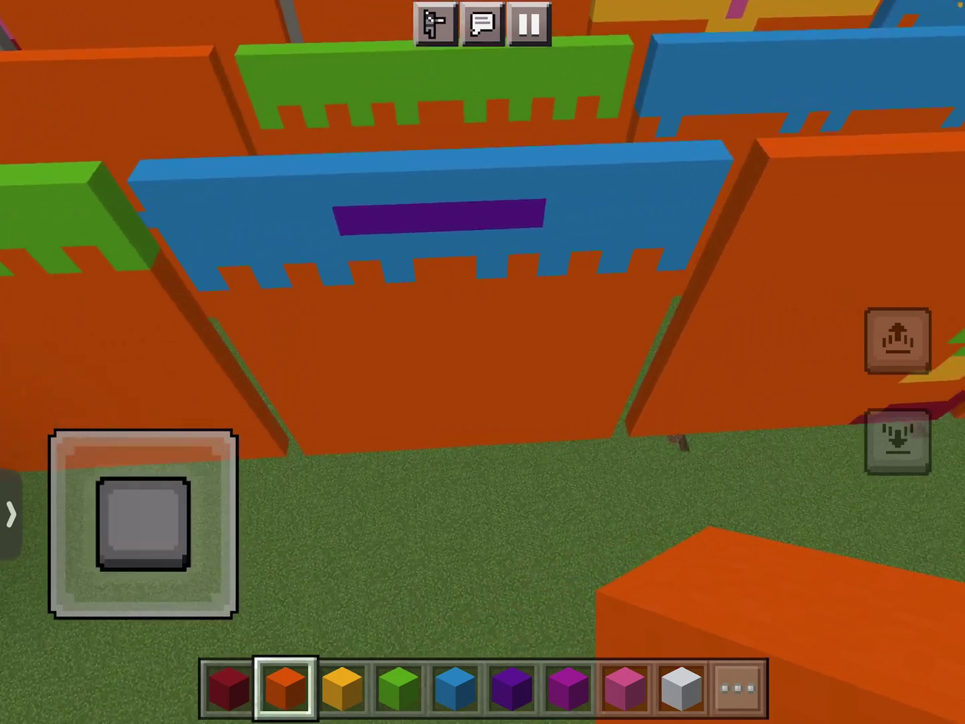
mouse_move(143, 524)
mouse_down()
mouse_move(181, 611)
mouse_move(143, 523)
mouse_up()
- Turn the view to face the yellow numerals directly
drag(754, 520, 644, 521)
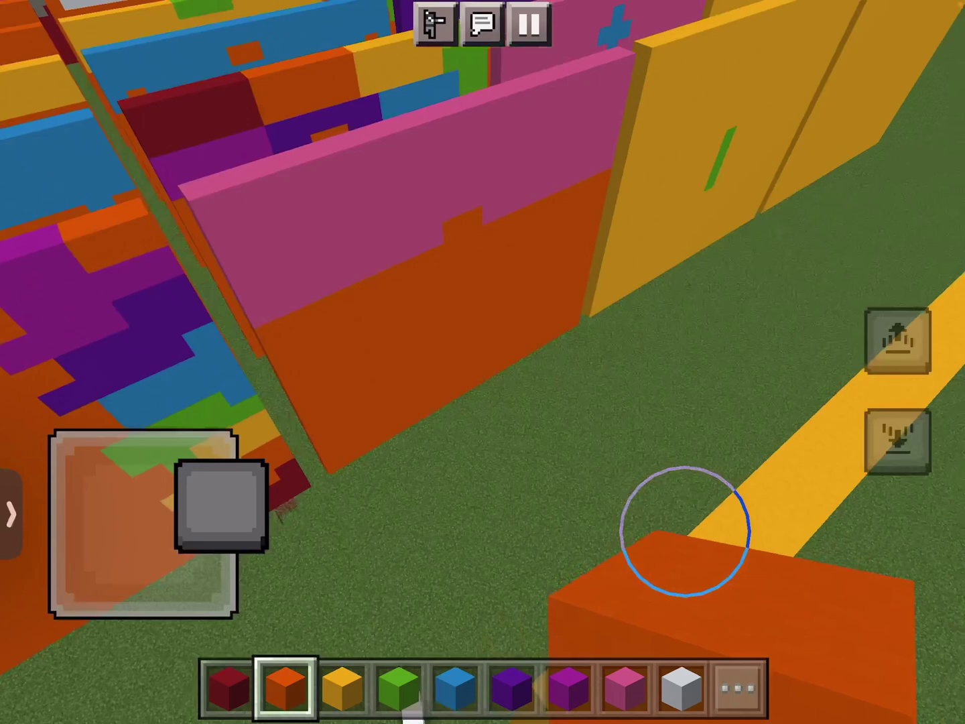
mouse_move(230, 505)
mouse_down()
mouse_move(143, 524)
mouse_move(230, 521)
mouse_move(143, 524)
mouse_up()
drag(230, 483, 144, 524)
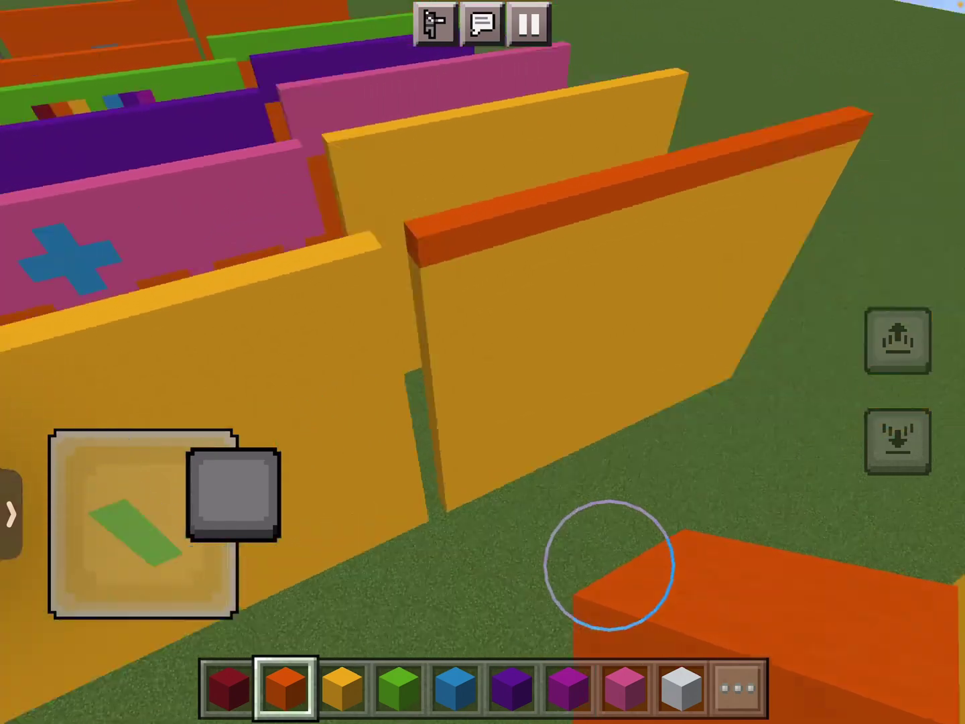
drag(679, 566, 529, 563)
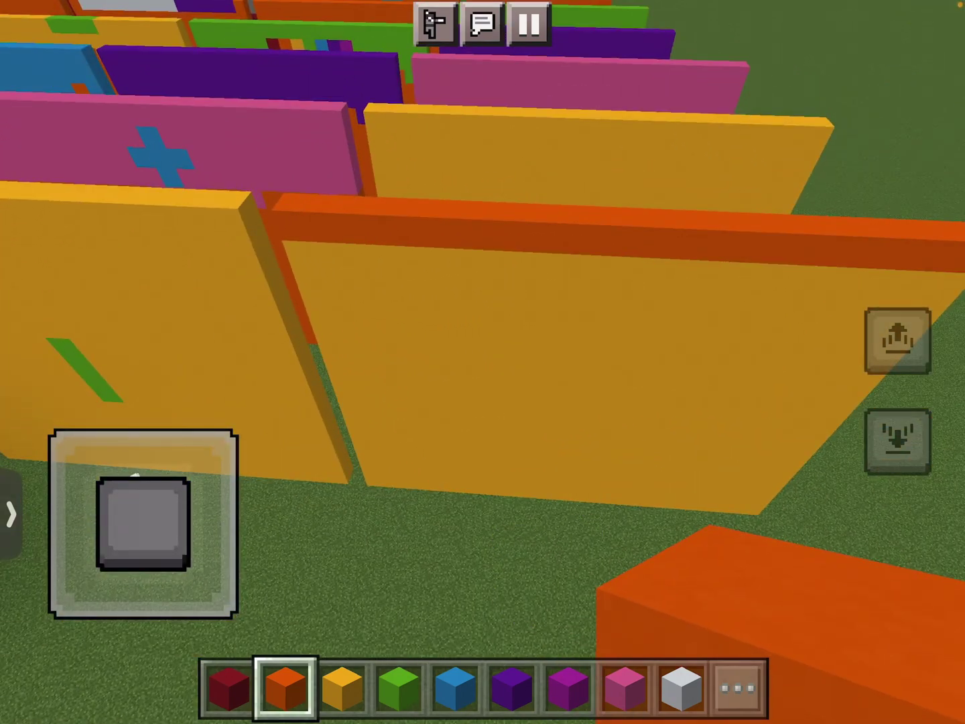
- Back away from the walls and look across the rows of numerals
mouse_move(173, 582)
mouse_down()
mouse_move(147, 581)
mouse_move(124, 429)
mouse_up()
drag(882, 291, 679, 302)
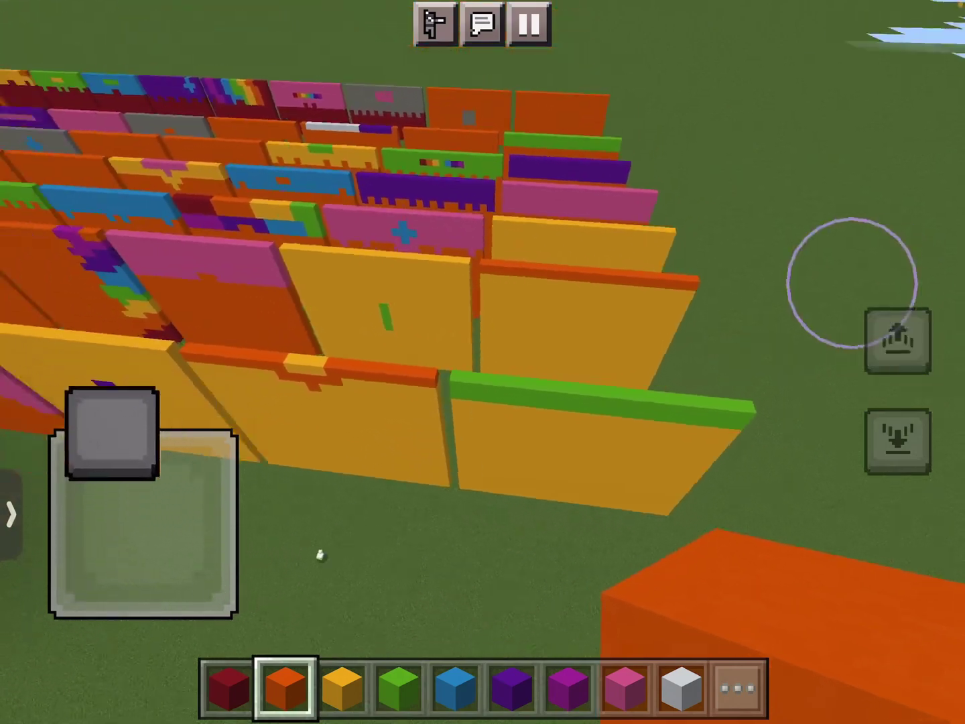
drag(754, 287, 830, 316)
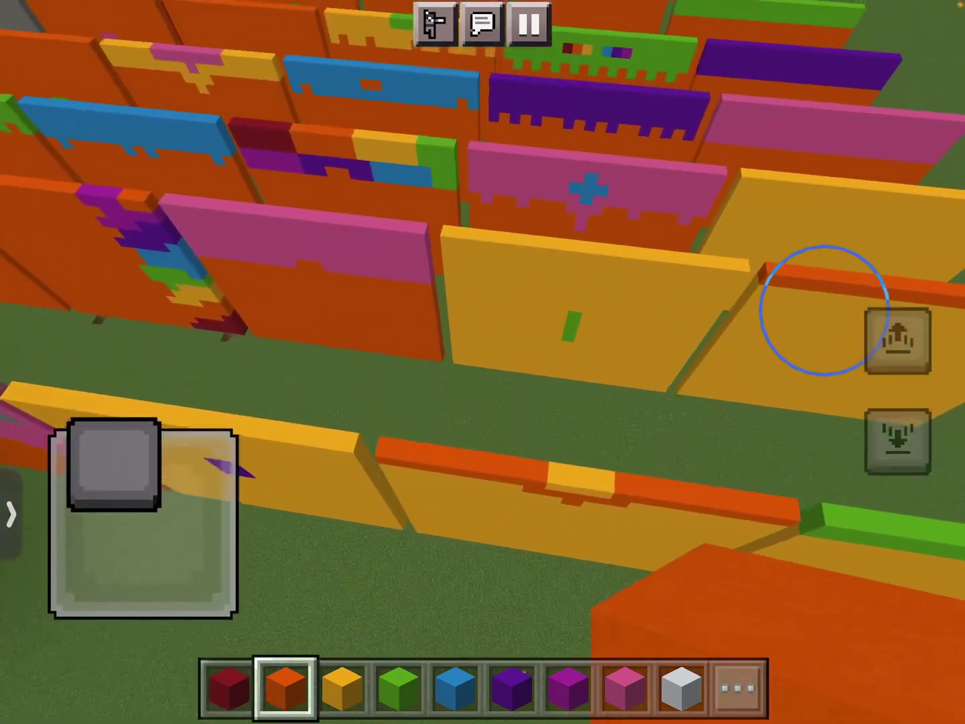
drag(87, 490, 143, 524)
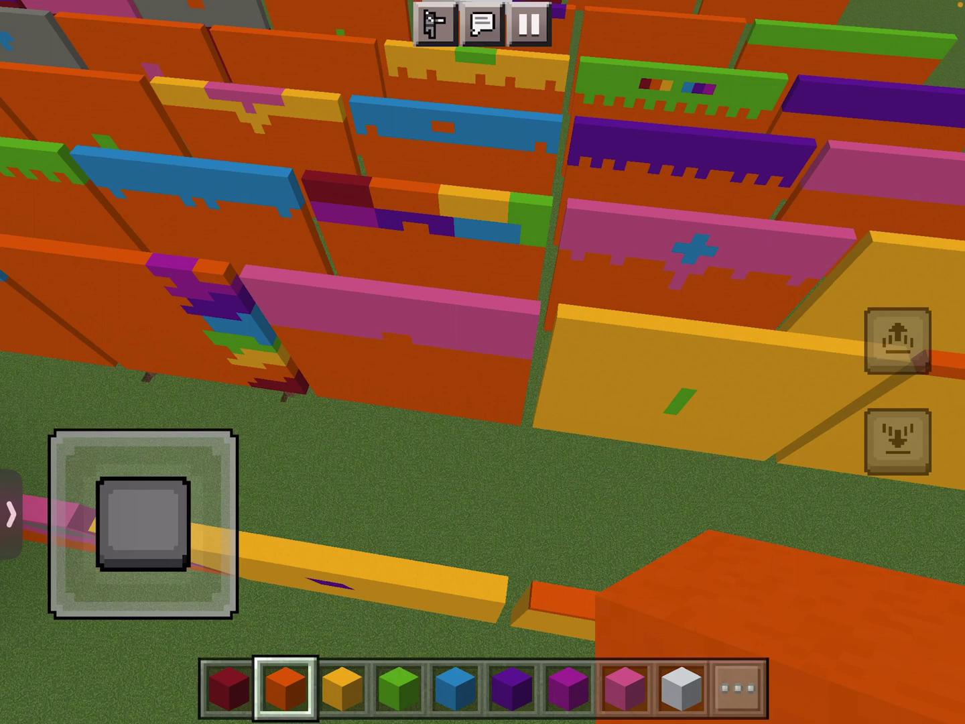